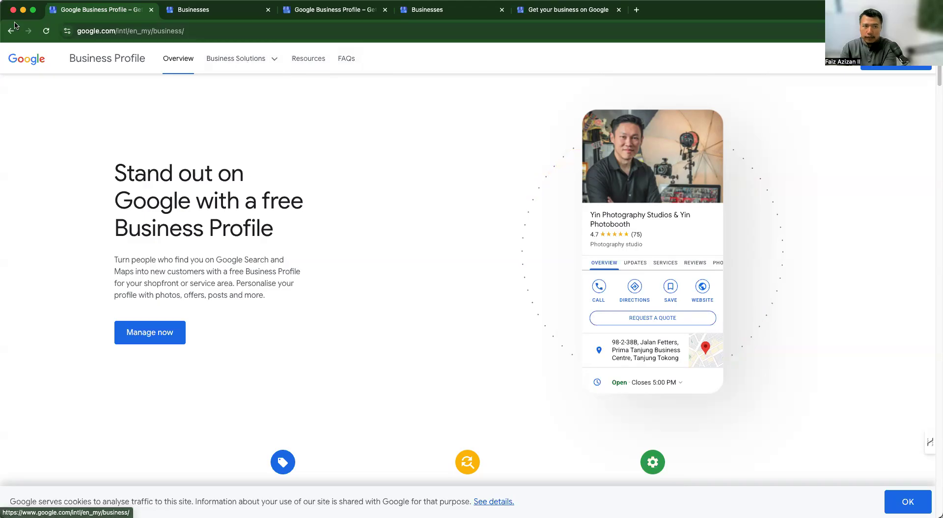
# - Go from the Business Profile overview to the manager and choose Add single business
pyautogui.click(10, 31)
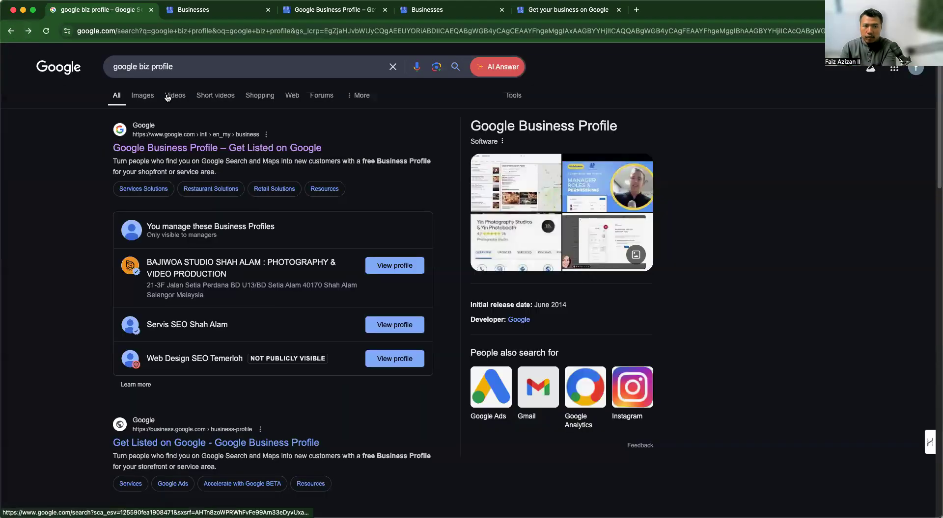
pyautogui.click(28, 32)
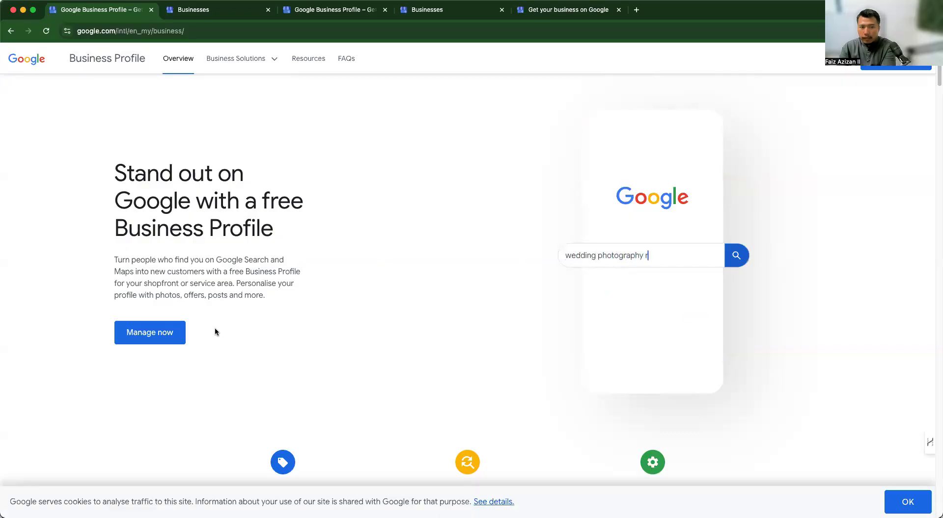
pyautogui.click(229, 12)
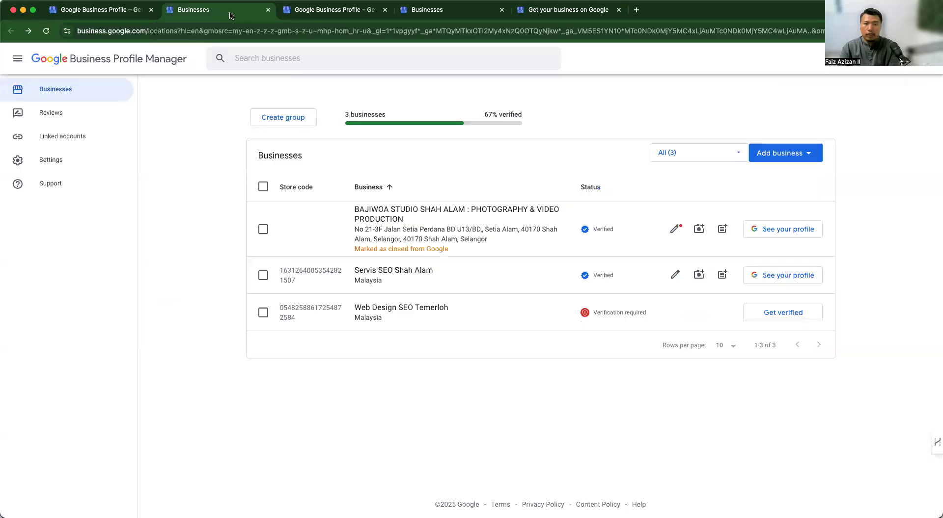
pyautogui.click(296, 15)
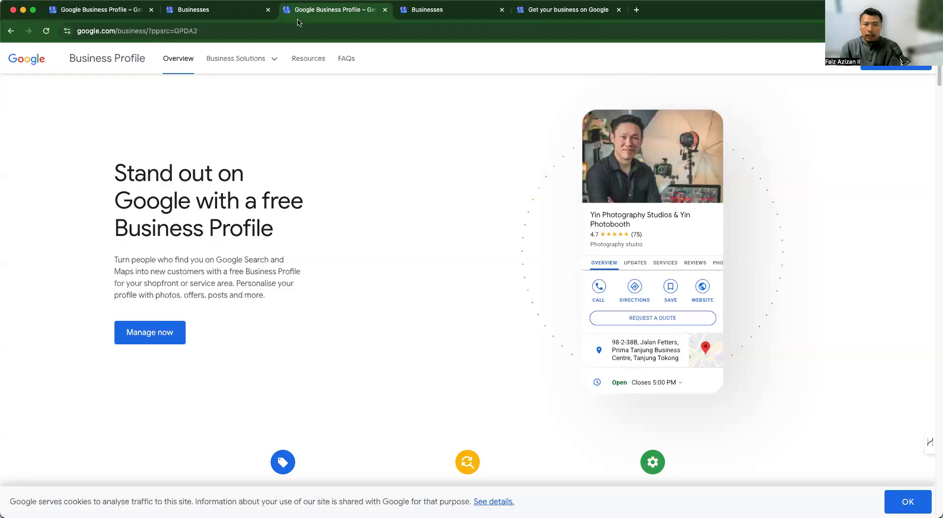
pyautogui.click(155, 335)
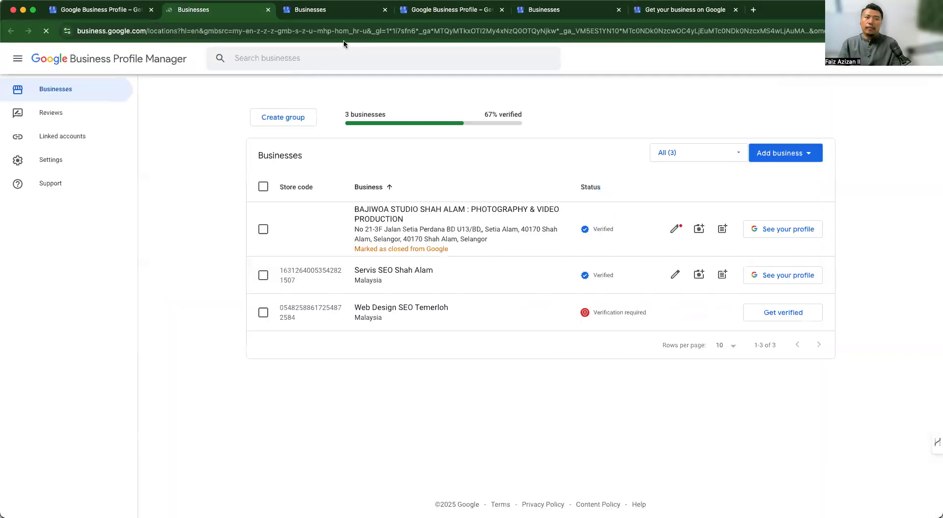
pyautogui.click(785, 162)
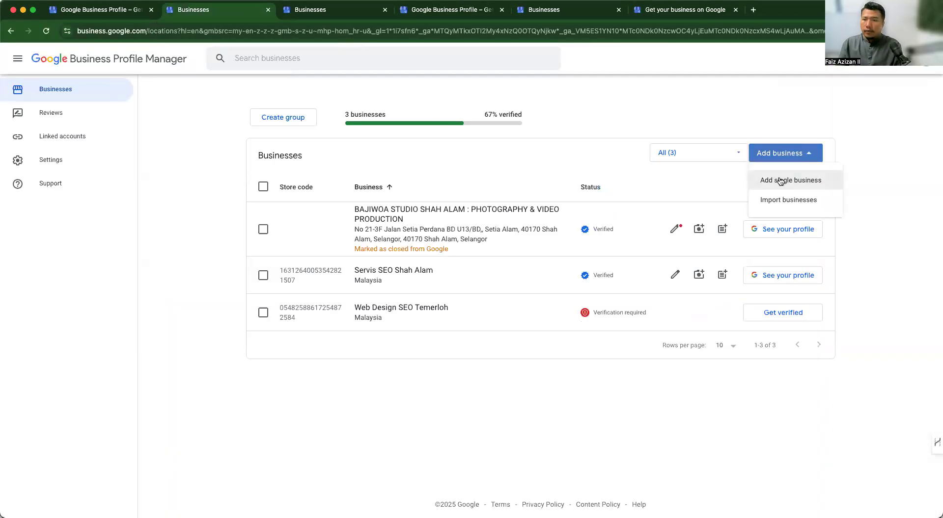
pyautogui.click(781, 180)
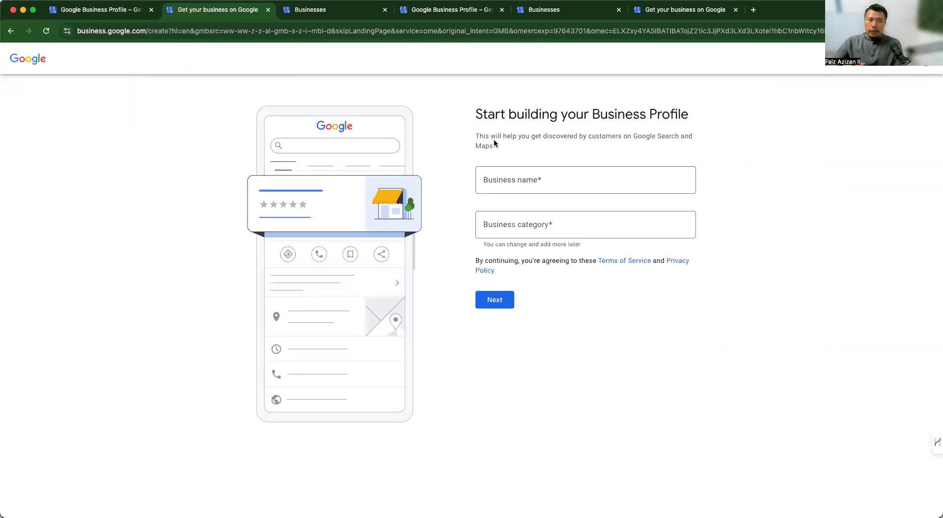
# - Enter 'FA Web Design' as the business name and pick Web Designer as its category
pyautogui.click(527, 181)
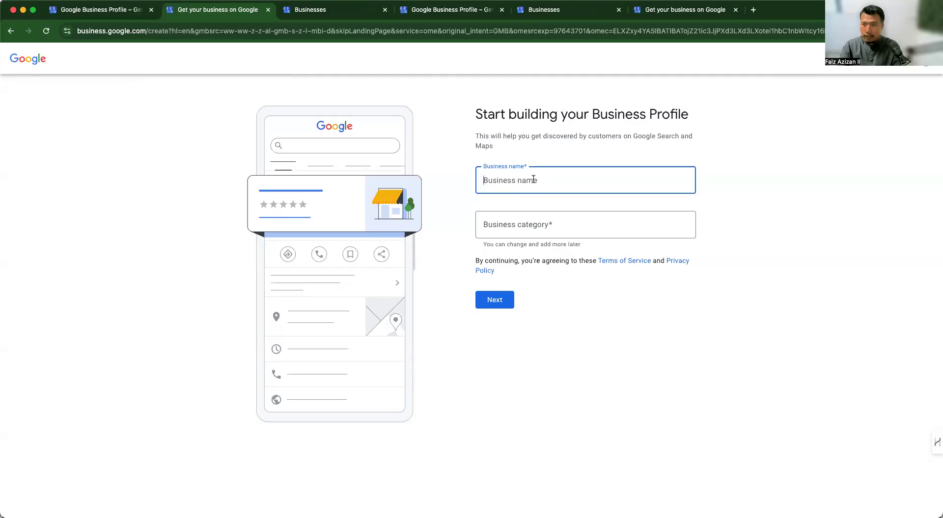
pyautogui.write('Fa')
pyautogui.press('BackSpace')
pyautogui.write('FA Web Design')
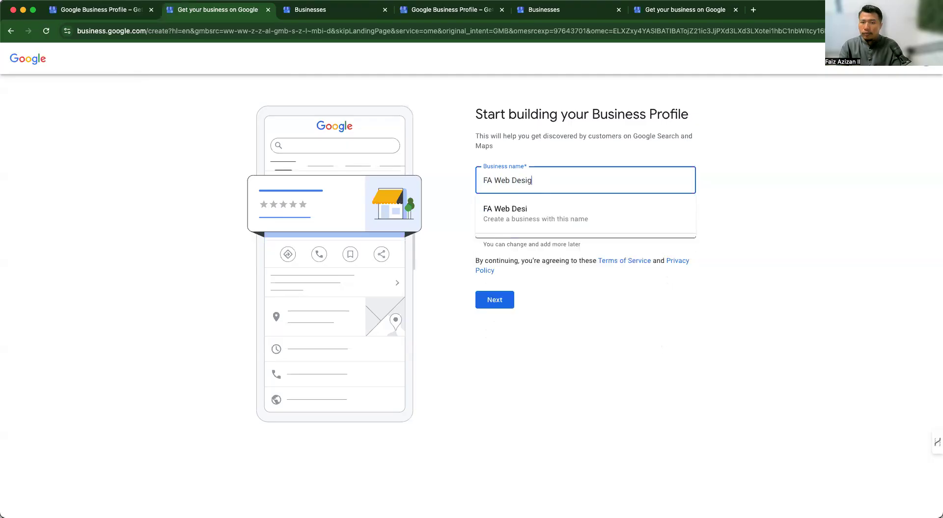
pyautogui.click(536, 211)
pyautogui.click(541, 225)
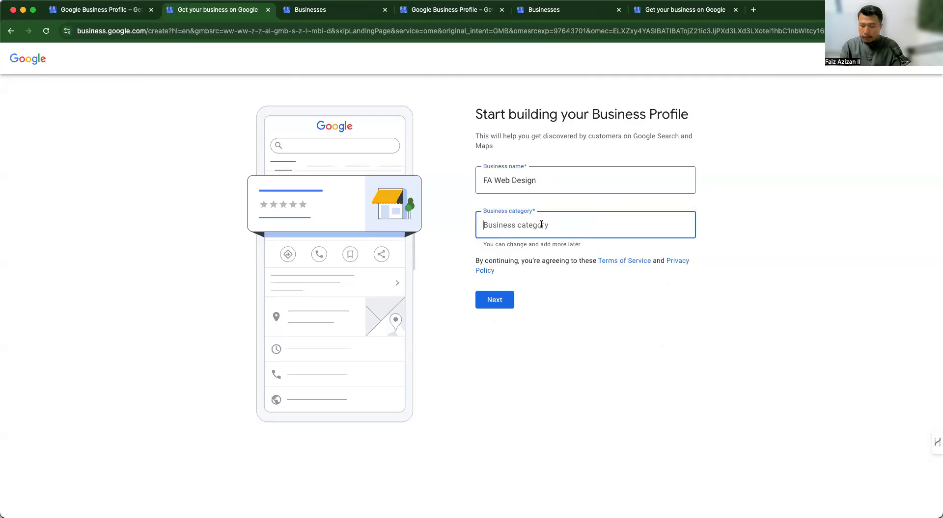
pyautogui.write('web')
pyautogui.click(542, 257)
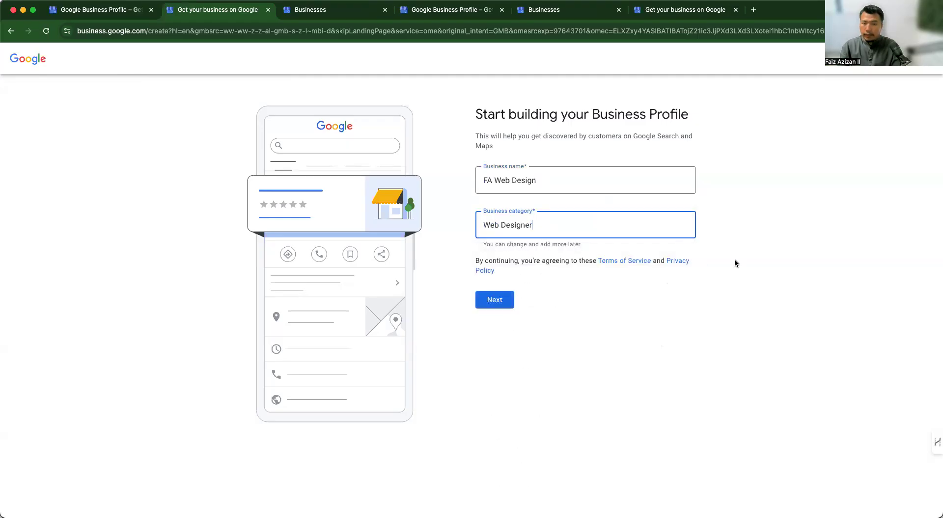
# - Indicate that customers can visit a physical location of the business
pyautogui.click(494, 301)
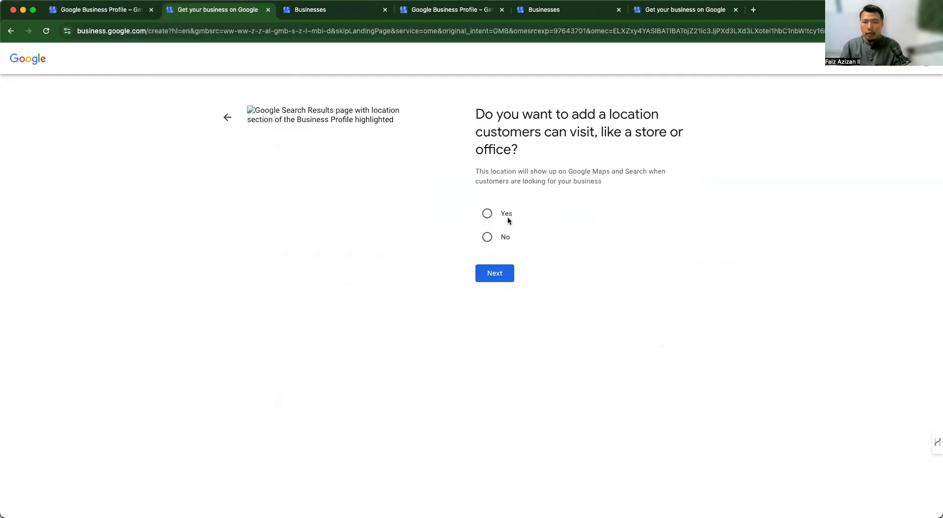
pyautogui.click(507, 214)
pyautogui.click(502, 275)
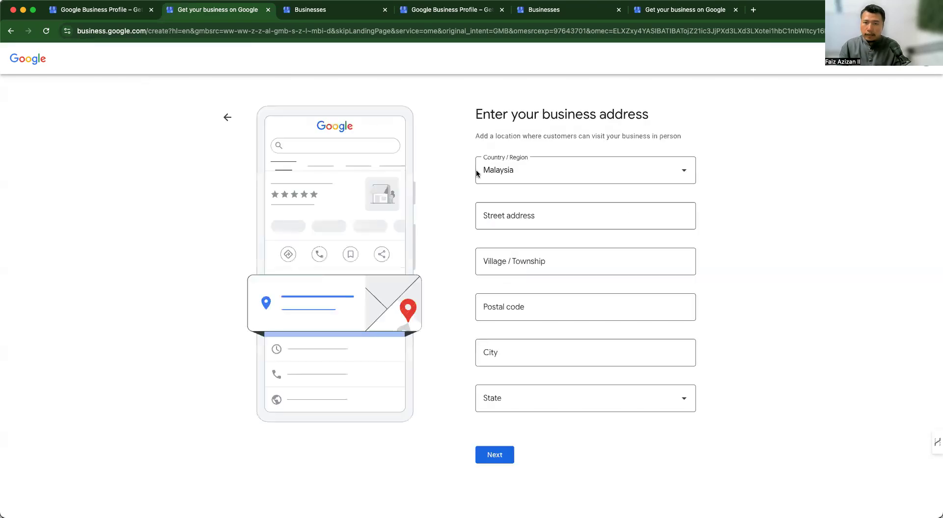
pyautogui.click(544, 221)
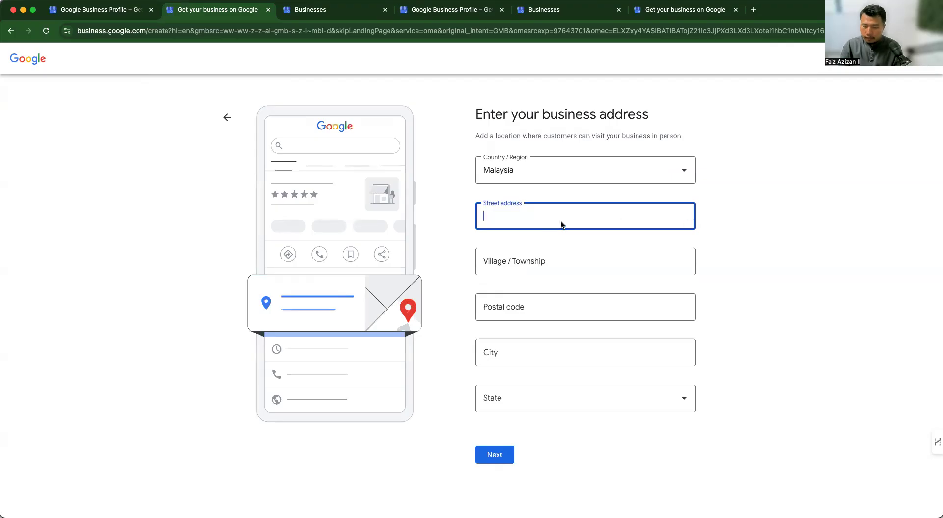
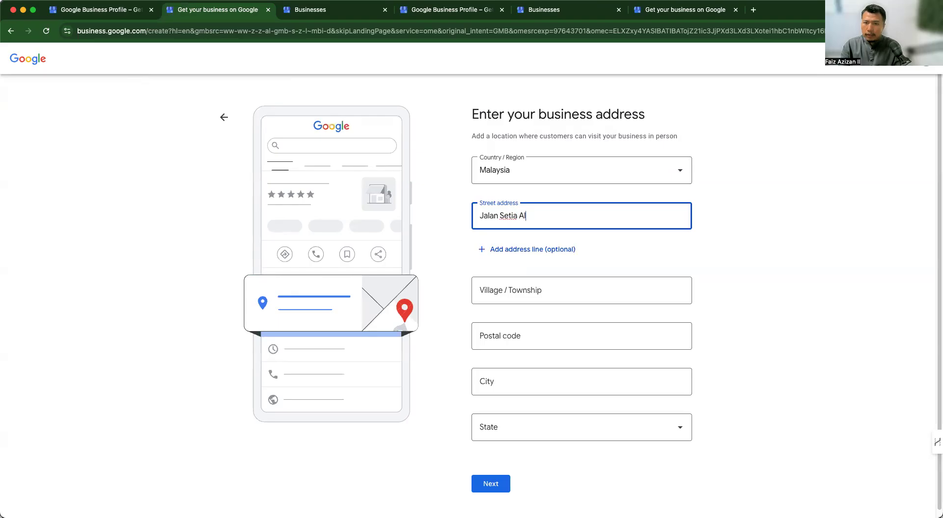
pyautogui.press('Tab')
pyautogui.press('Tab')
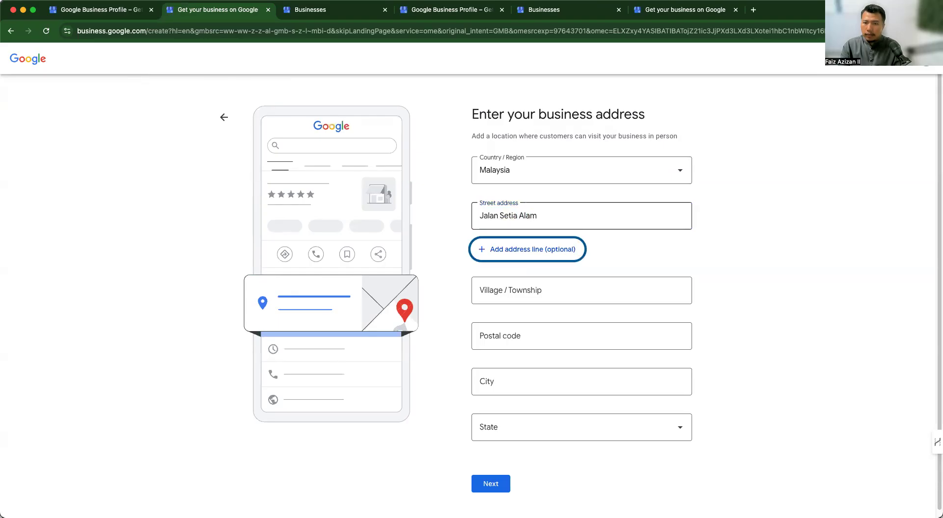
pyautogui.press('Tab')
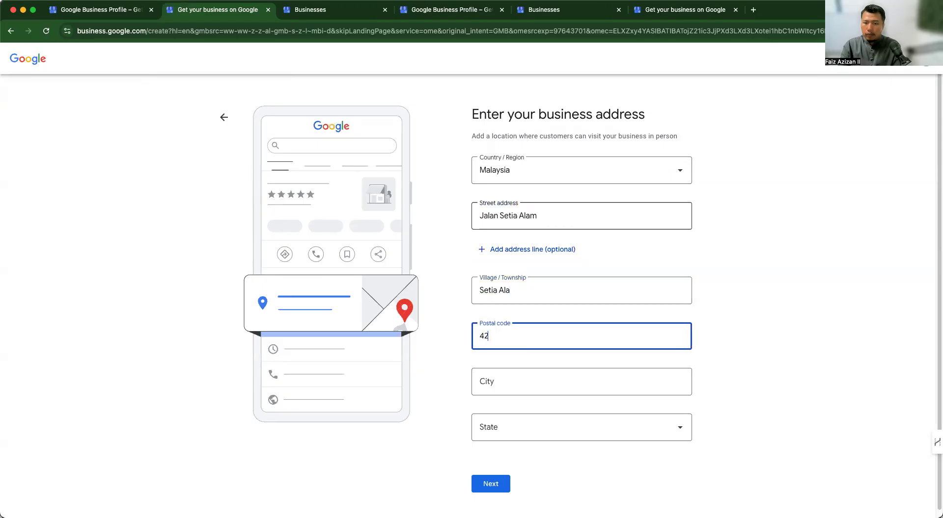
pyautogui.press('Tab')
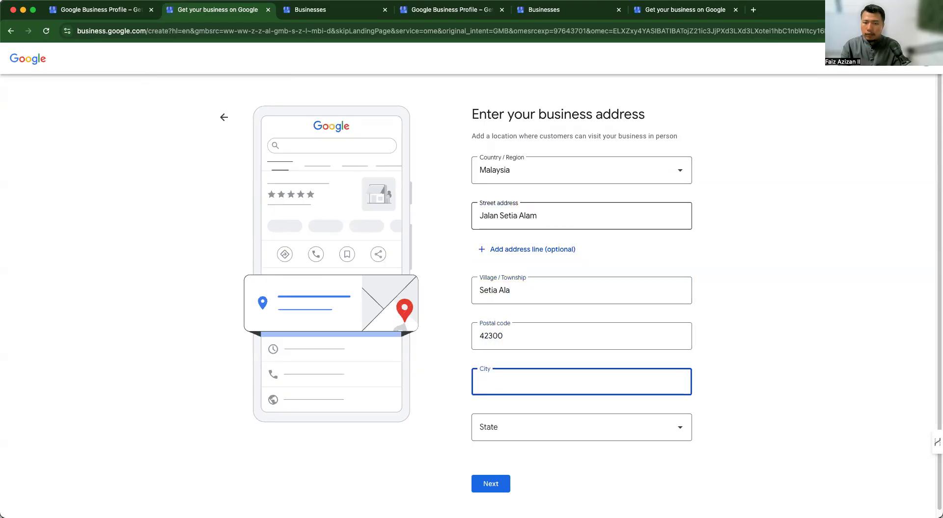
pyautogui.press('Tab')
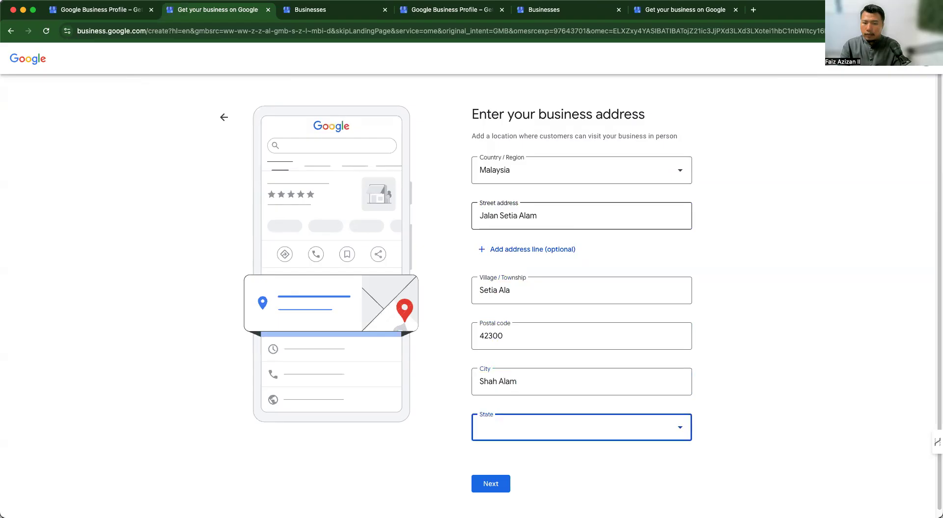
pyautogui.click(677, 427)
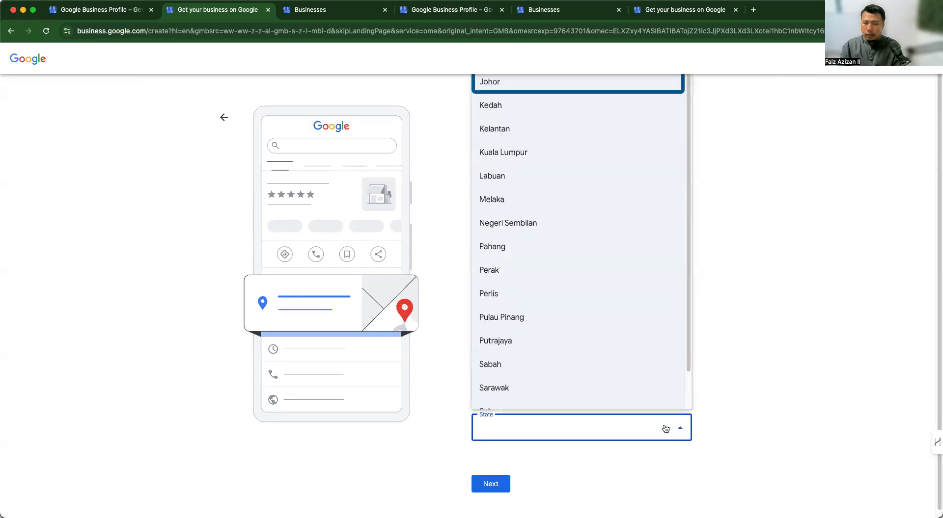
pyautogui.scroll(-1, 589, 266)
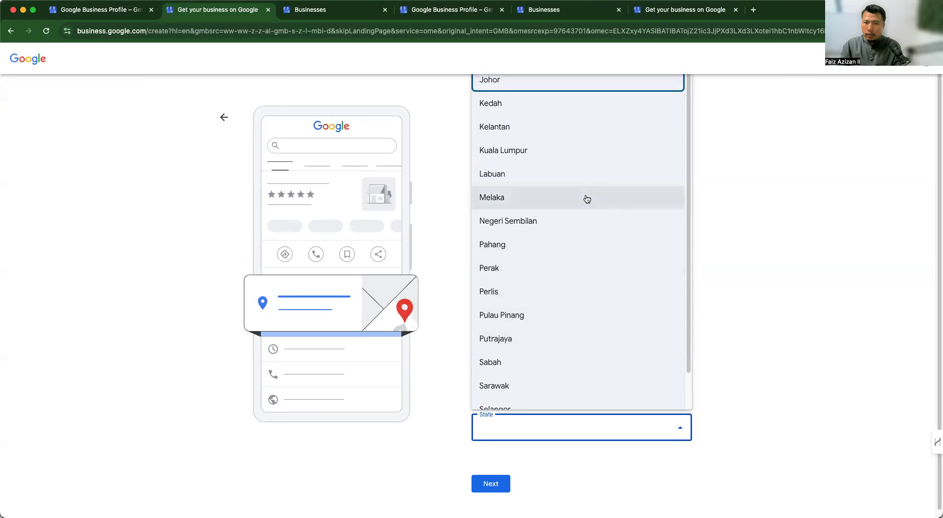
pyautogui.scroll(-1, 600, 273)
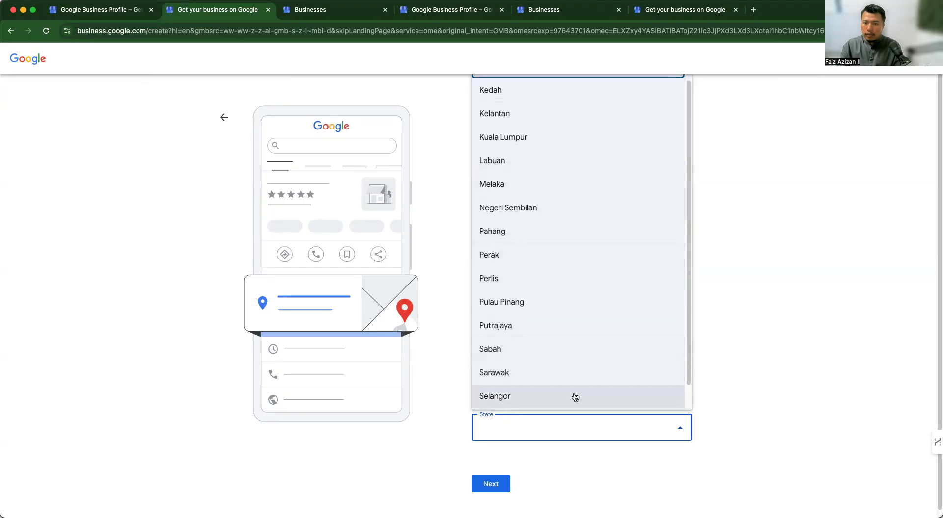
pyautogui.click(573, 395)
pyautogui.click(489, 485)
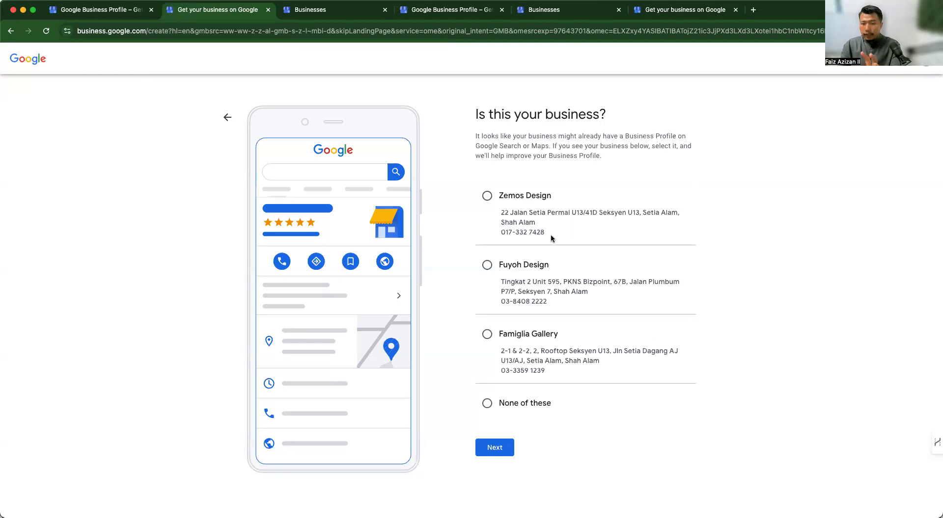
# - Choose None of these on the existing-business matches and continue
pyautogui.click(527, 408)
pyautogui.click(502, 445)
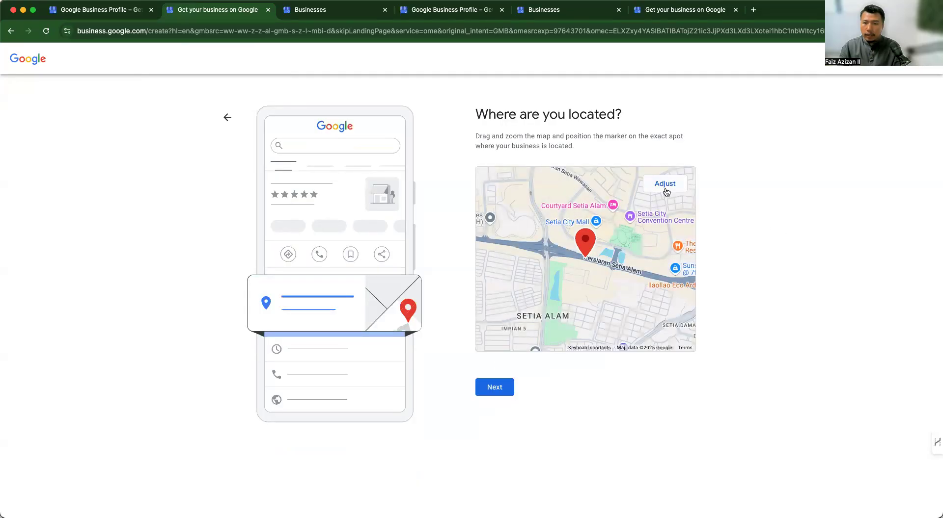
# - Nudge the map pin into place and answer No to deliveries or home visits
pyautogui.click(665, 189)
pyautogui.moveTo(591, 244); pyautogui.dragTo(607, 248)
pyautogui.click(496, 387)
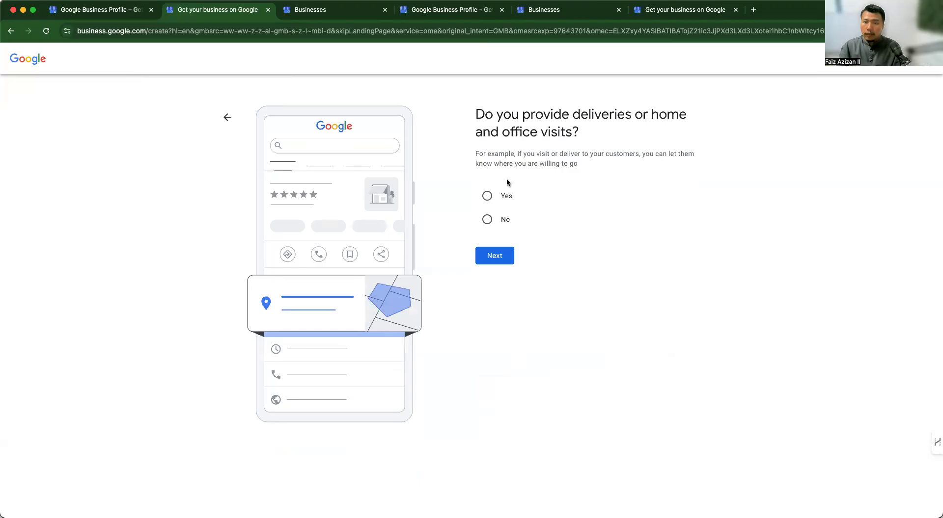
pyautogui.click(487, 218)
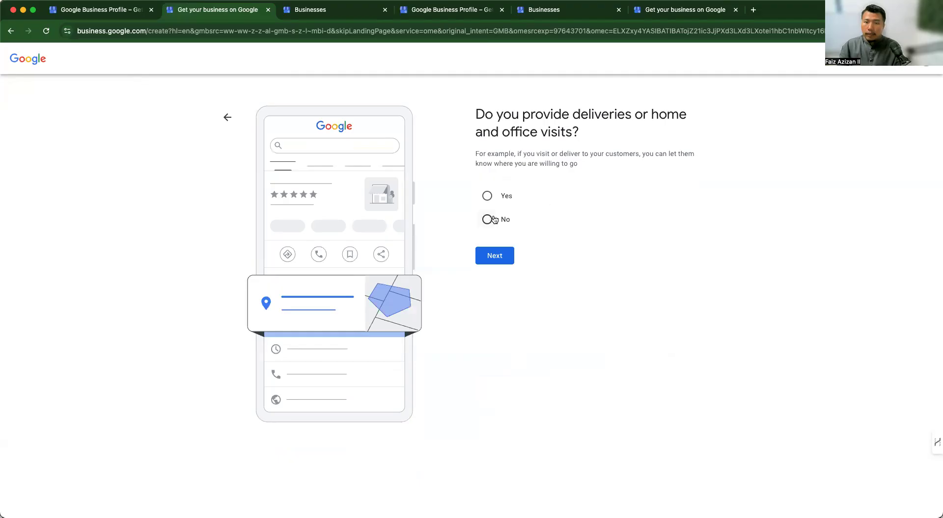
pyautogui.click(509, 261)
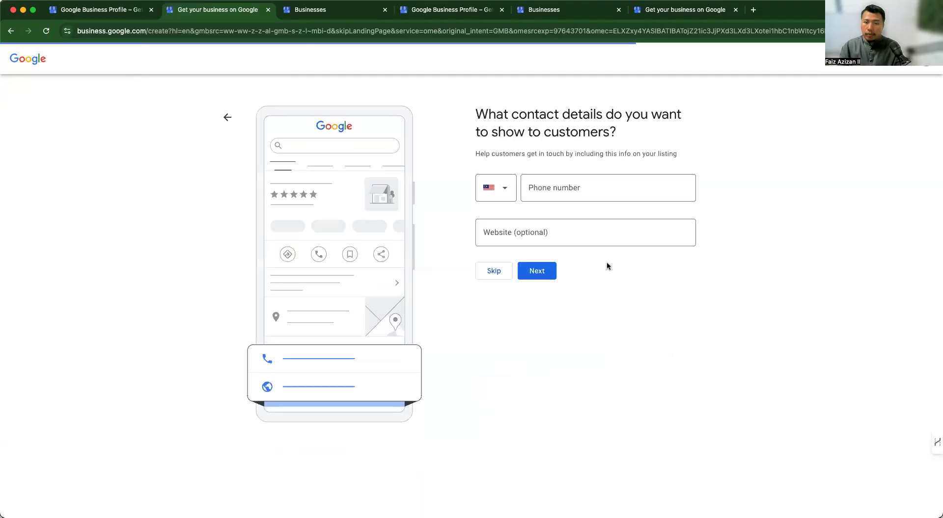
# - Add the website faiz.net and the business phone number, then save the contact details
pyautogui.click(593, 233)
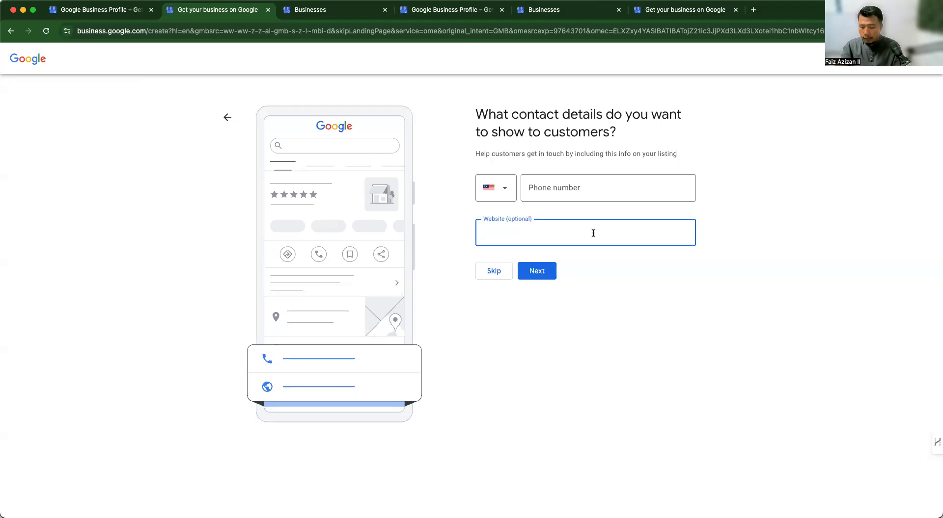
pyautogui.write('faiz.net')
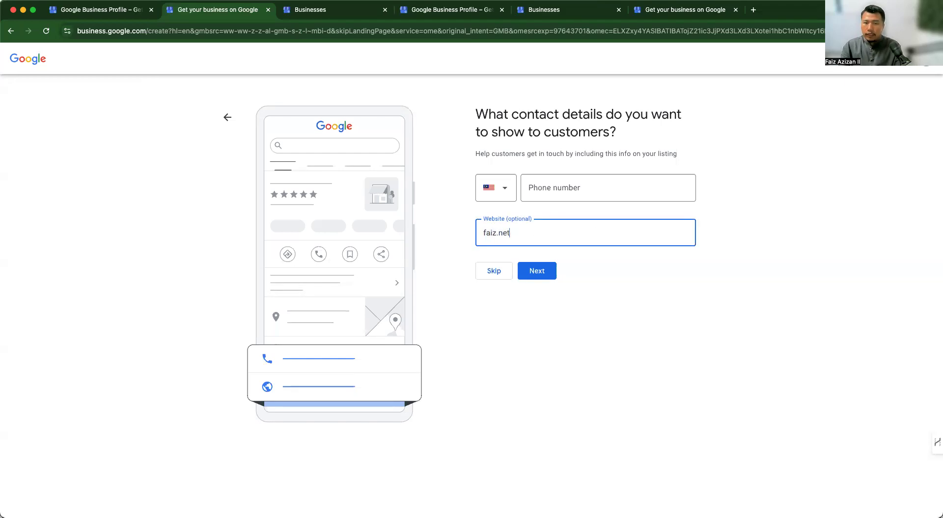
pyautogui.click(582, 191)
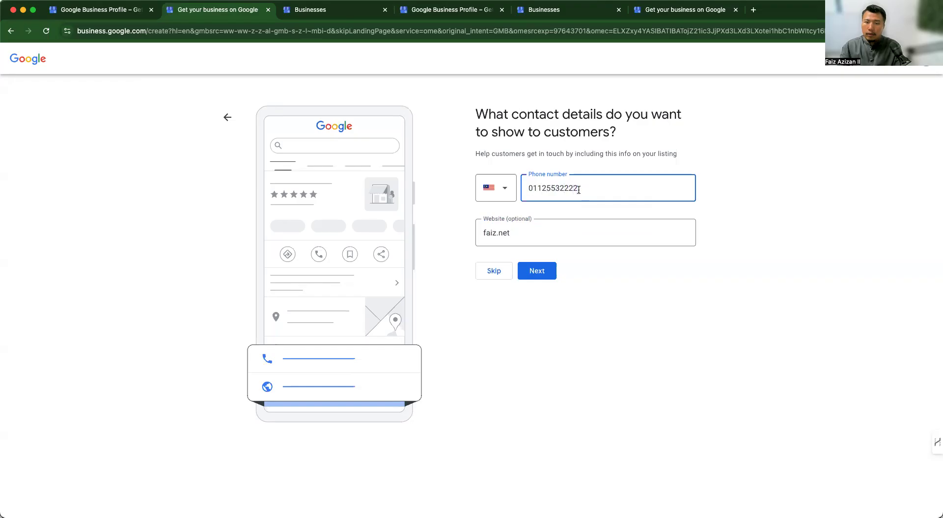
pyautogui.click(540, 271)
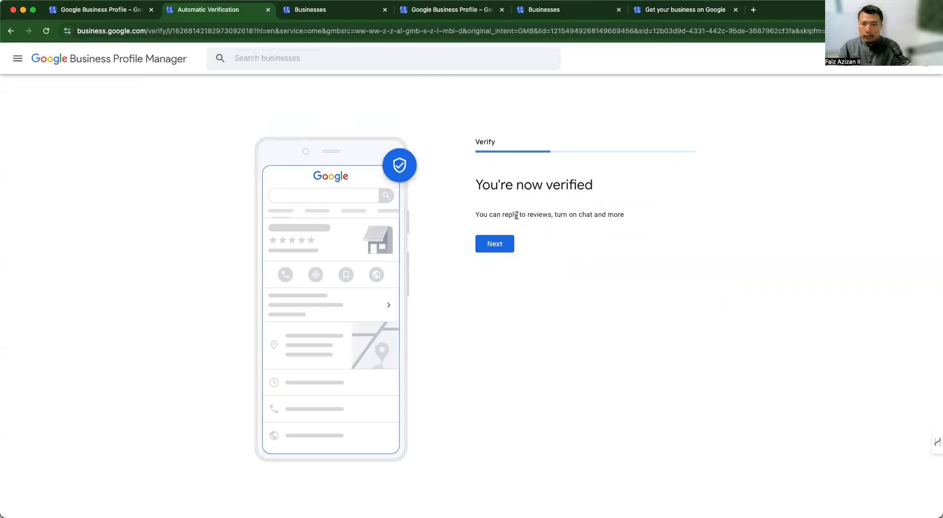
# - Add Application development and Mobile app development as offered services
pyautogui.click(509, 247)
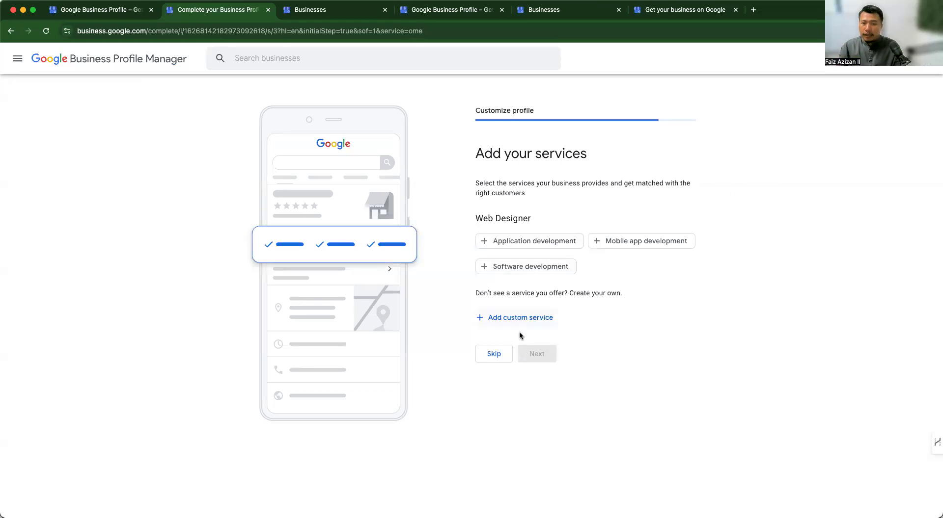
pyautogui.click(511, 245)
pyautogui.click(620, 245)
pyautogui.click(545, 353)
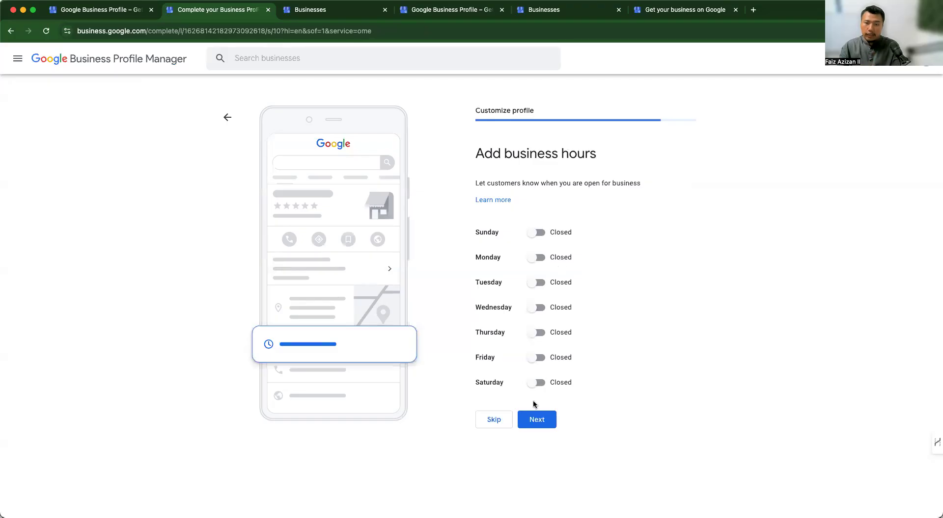
# - Set Saturday to open 24 hours and Friday to 12:00 AM–12:30 AM, then save the hours
pyautogui.click(538, 382)
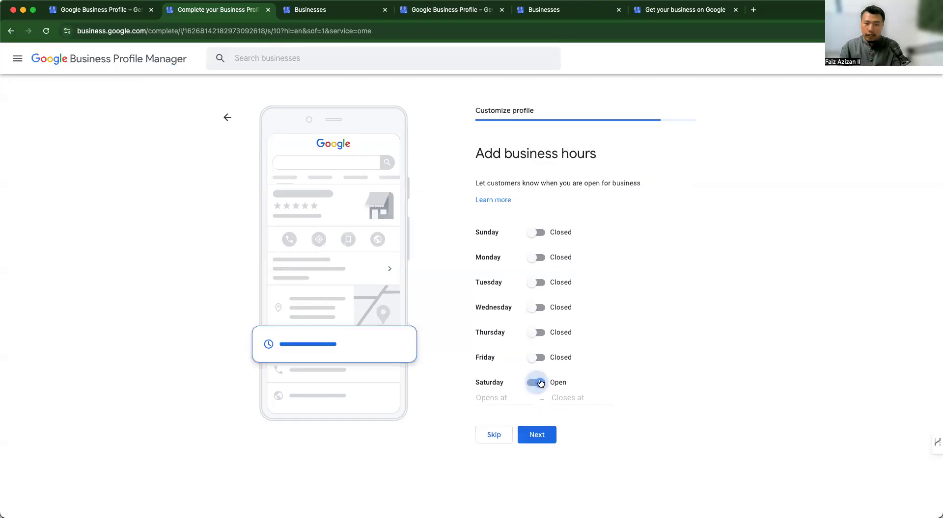
pyautogui.click(522, 398)
pyautogui.click(514, 423)
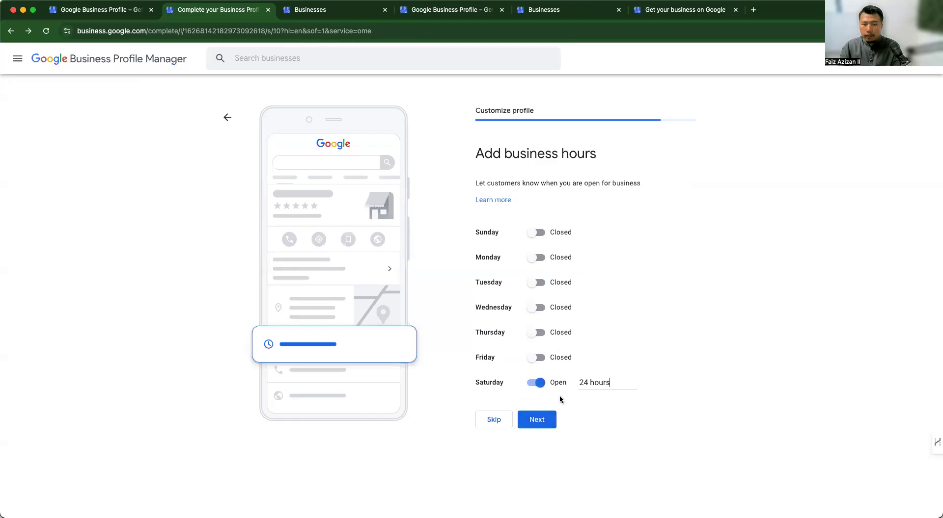
pyautogui.click(546, 360)
pyautogui.click(515, 373)
pyautogui.click(540, 419)
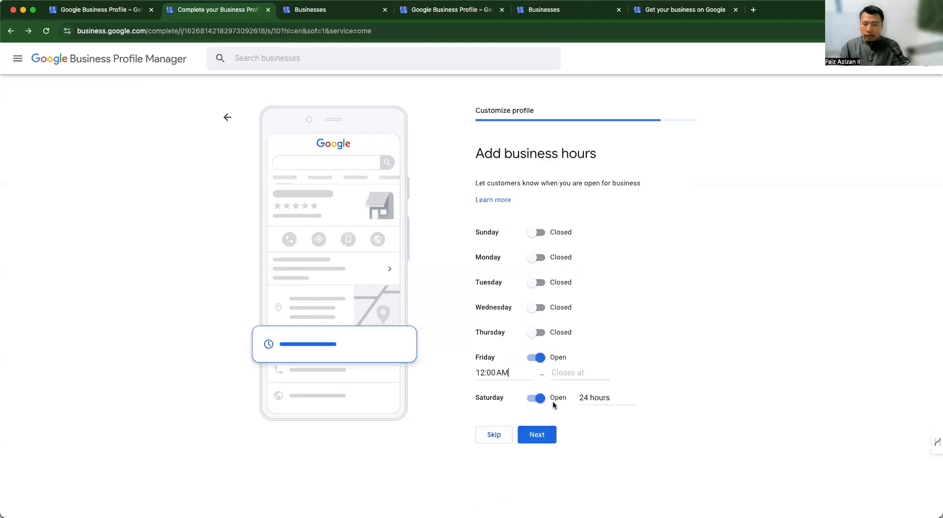
pyautogui.click(571, 372)
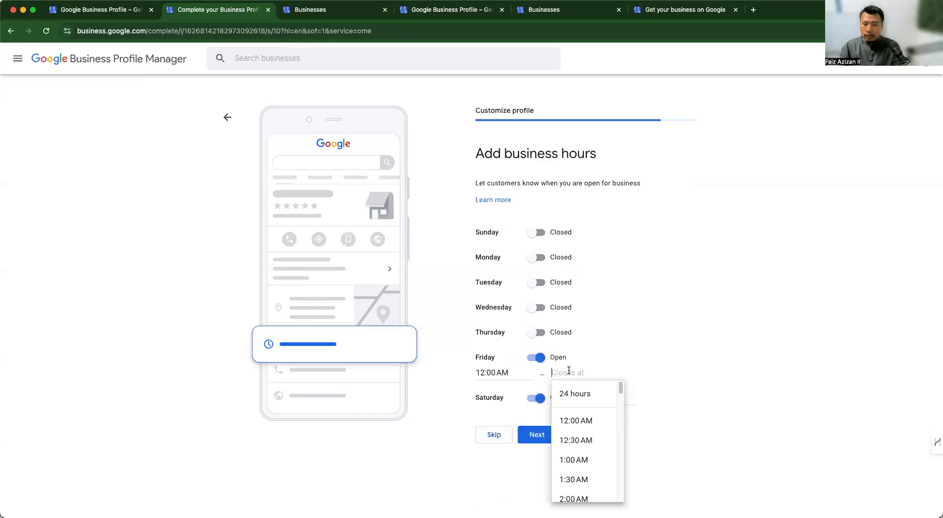
pyautogui.click(577, 440)
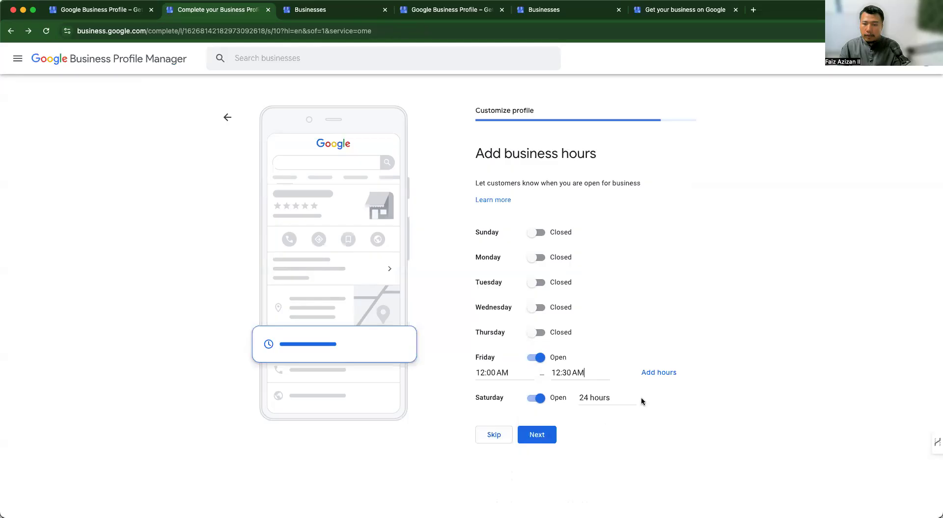
pyautogui.click(581, 379)
pyautogui.click(598, 420)
pyautogui.click(552, 438)
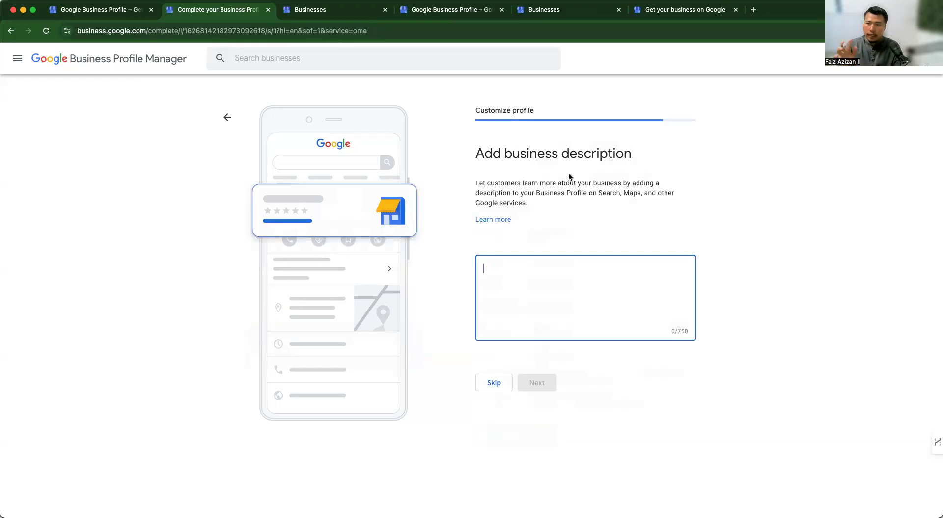
# - Continue without a business description and skip adding photos
pyautogui.write('k')
pyautogui.press('BackSpace')
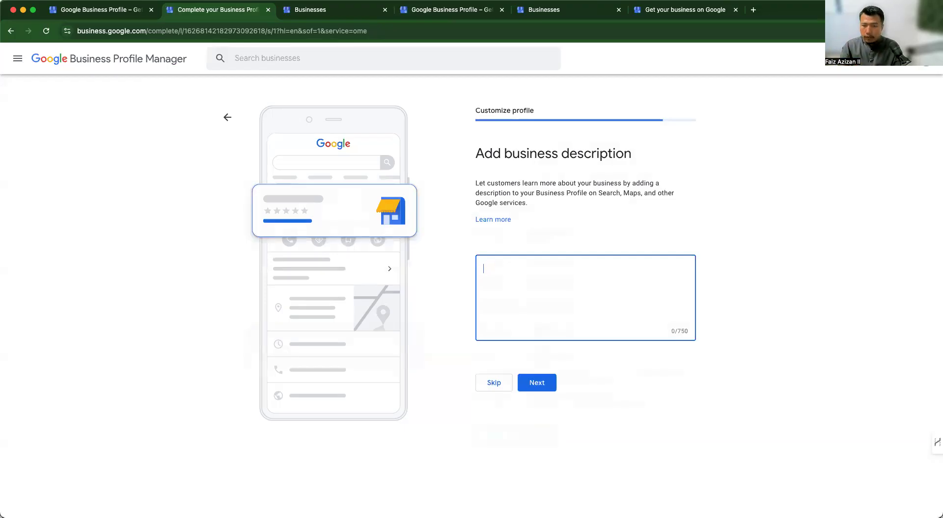
pyautogui.click(536, 384)
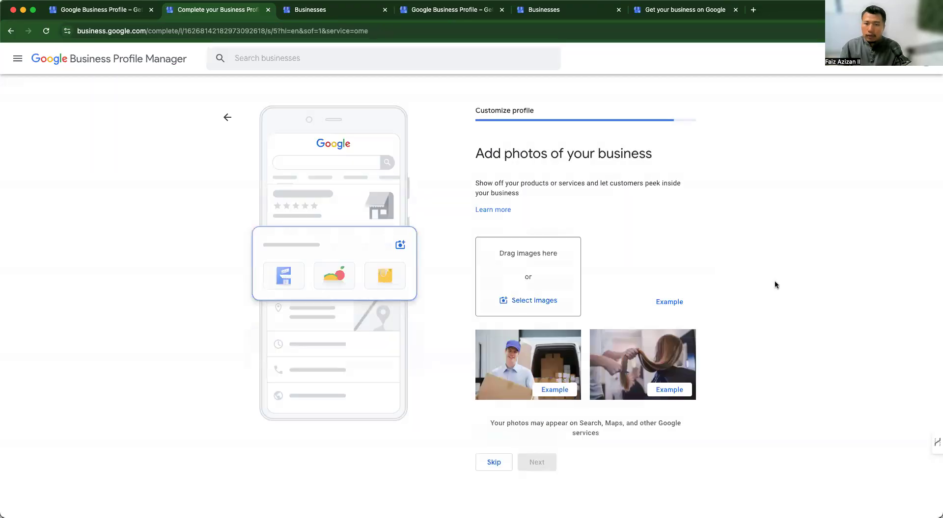
pyautogui.click(506, 460)
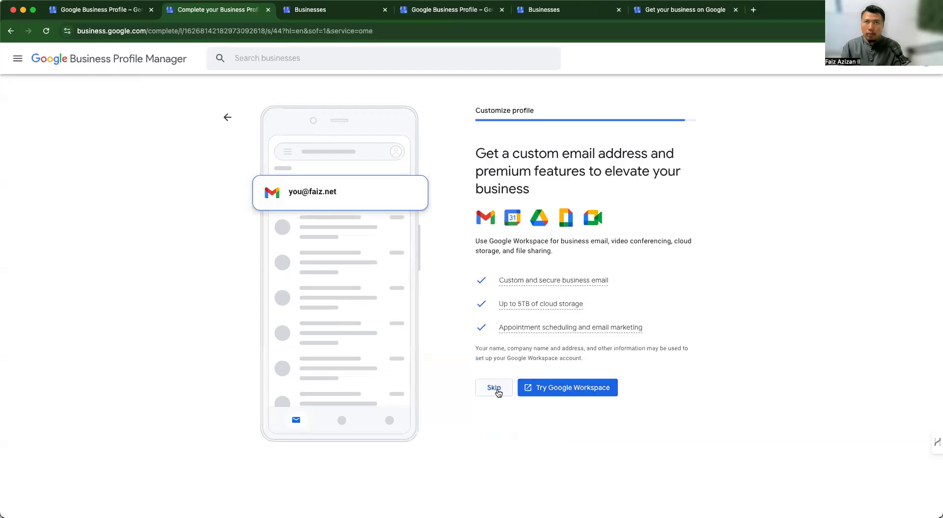
# - Skip the Google Workspace custom email offer
pyautogui.click(494, 388)
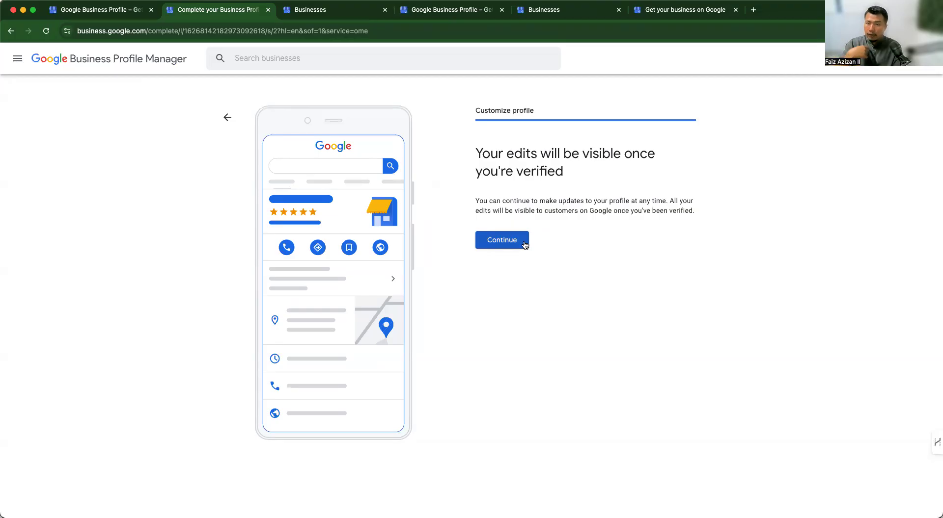
# - Finish setup to show the managed FA Web Design profile in Google Search, then close the extra Businesses tab
pyautogui.click(524, 245)
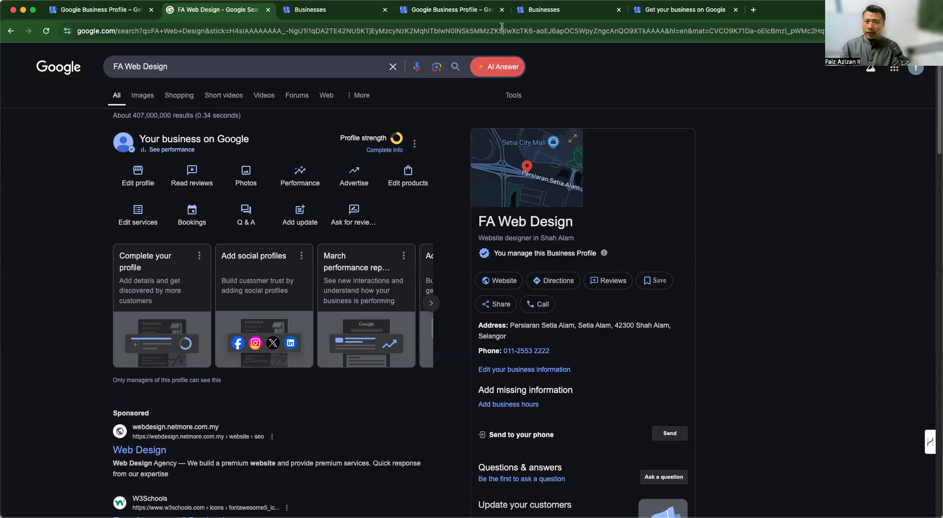
pyautogui.scroll(-4, 638, 123)
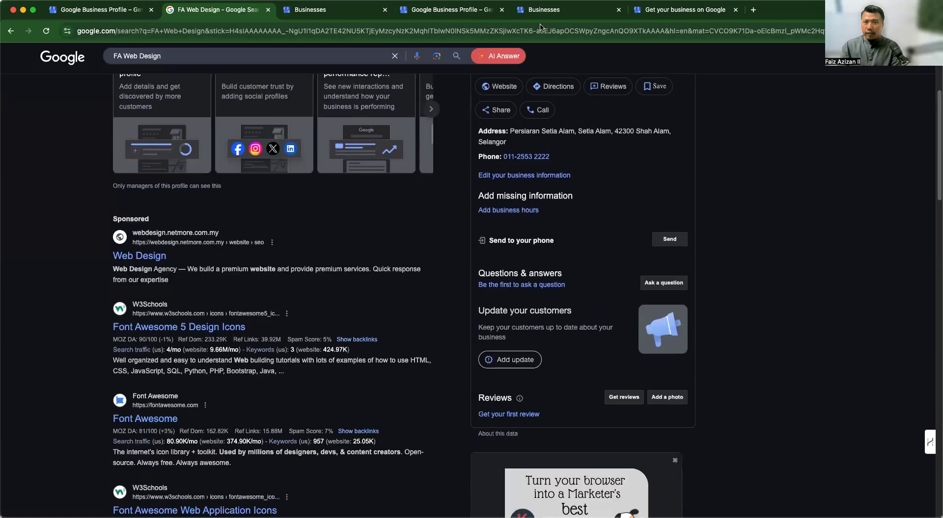
pyautogui.click(618, 10)
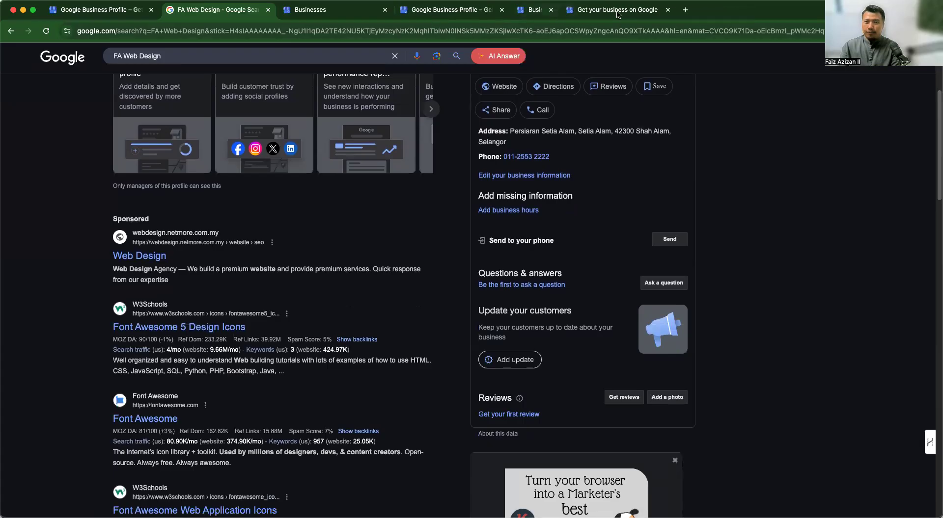